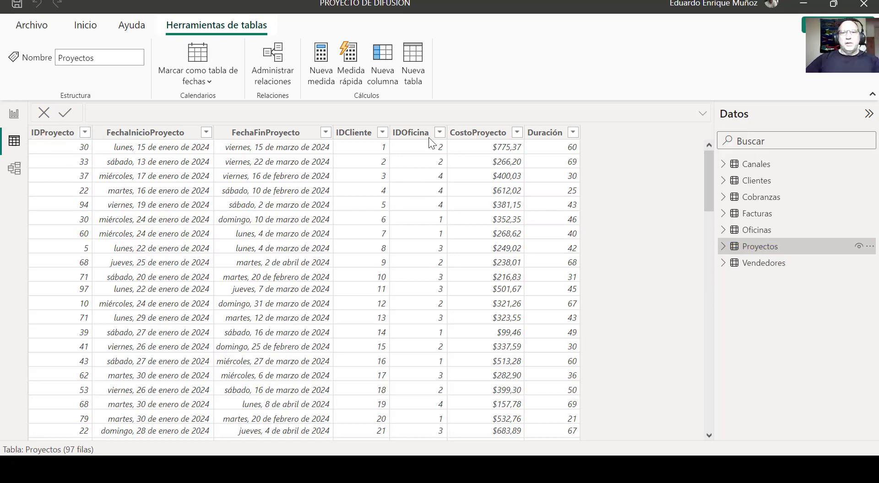
Add a calculated column to the Proyectos table defined as CDP CC = Proyectos[CostoProyecto]/Proyectos[Duración]
click(387, 68)
text(CDP)
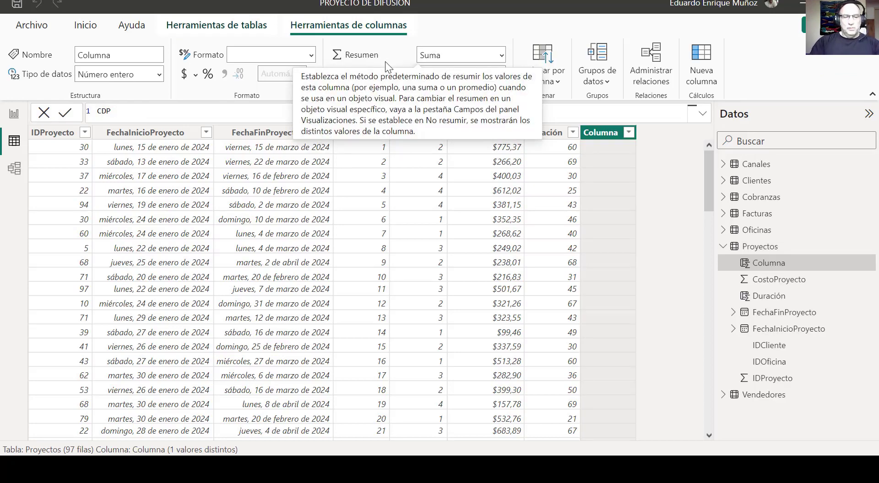
text( CC)
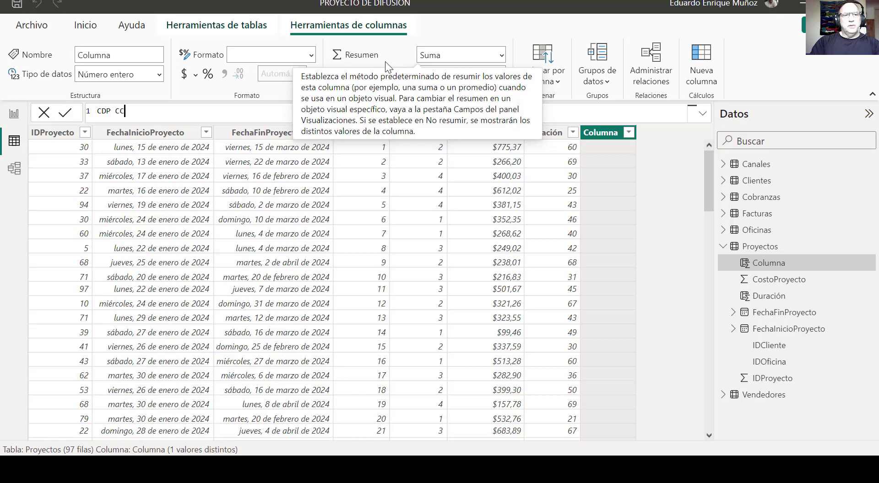
text(=)
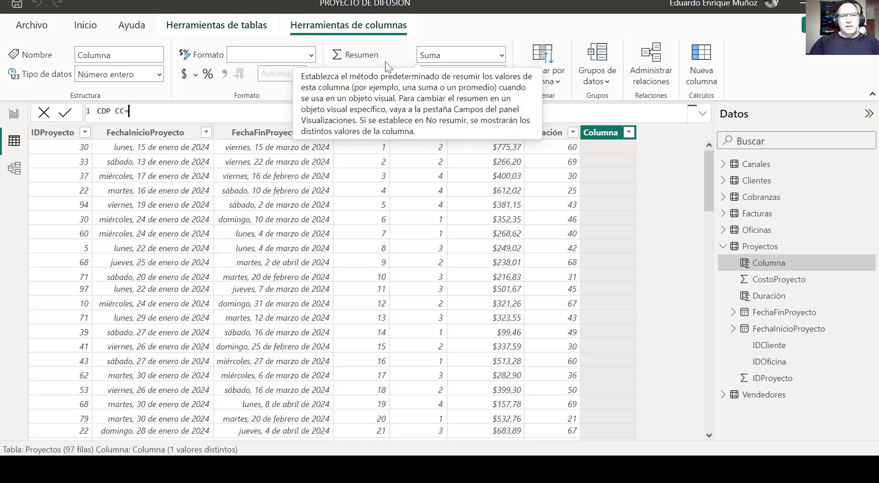
text(COS)
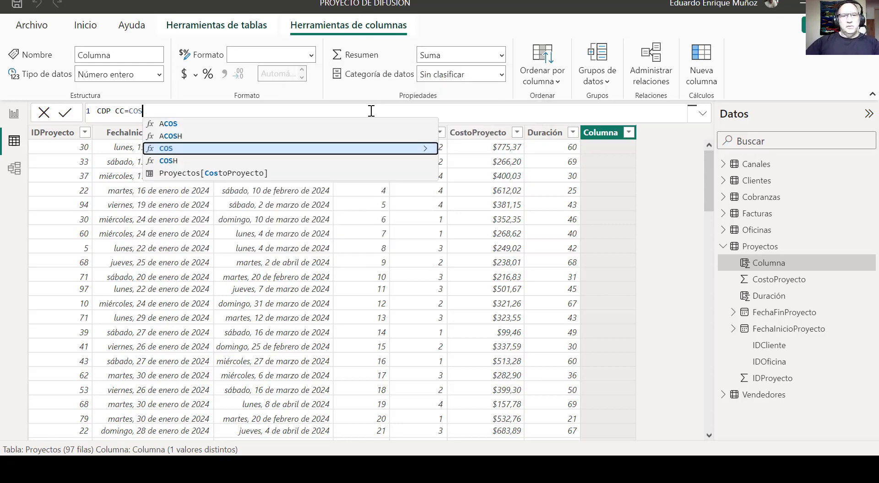
click(226, 173)
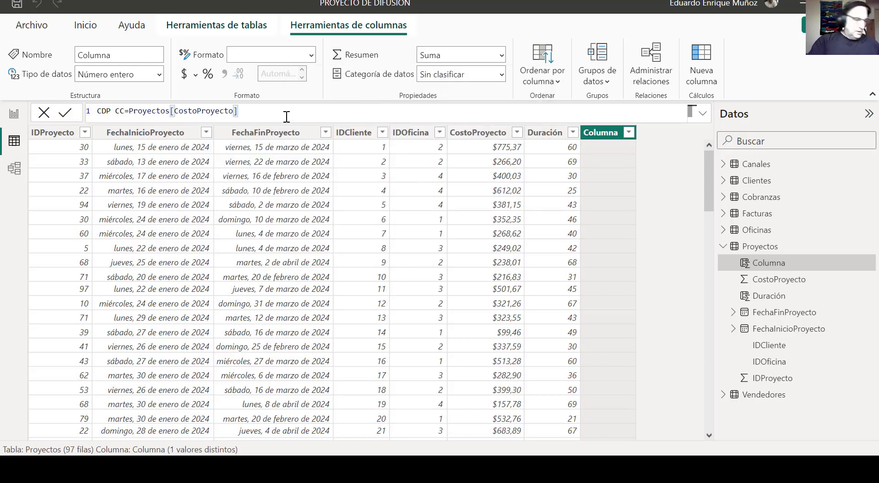
text(/)
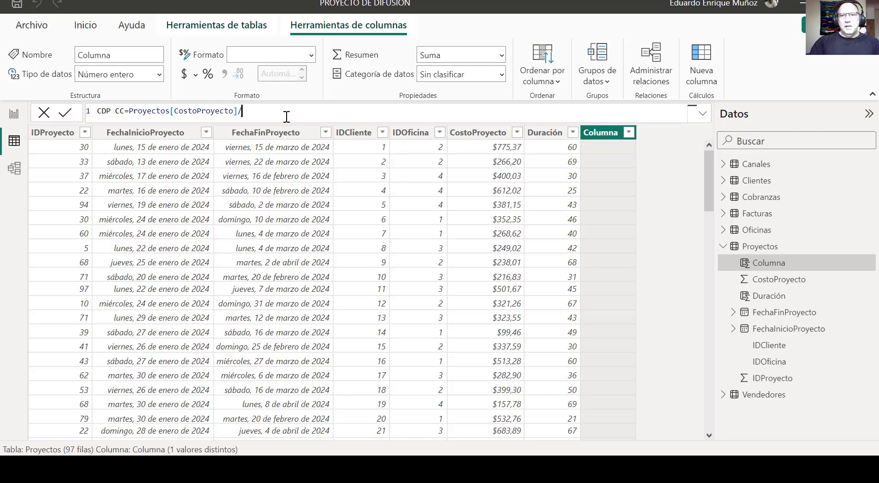
text(DURA)
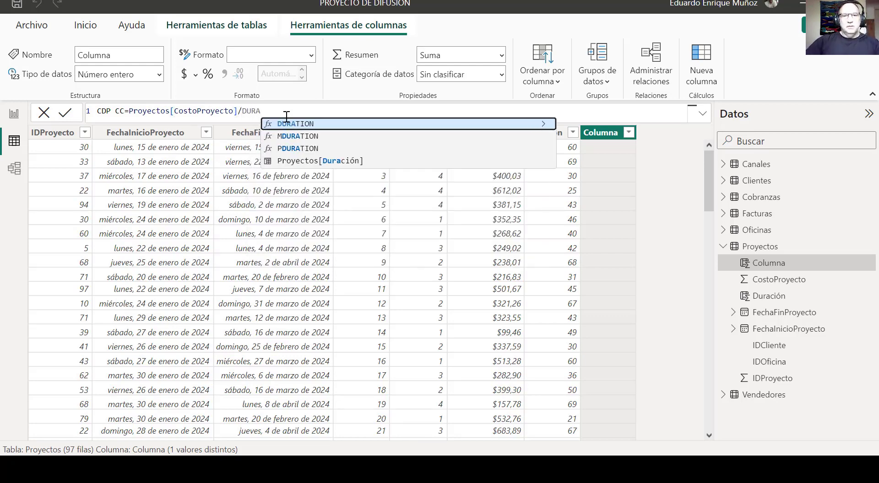
click(332, 164)
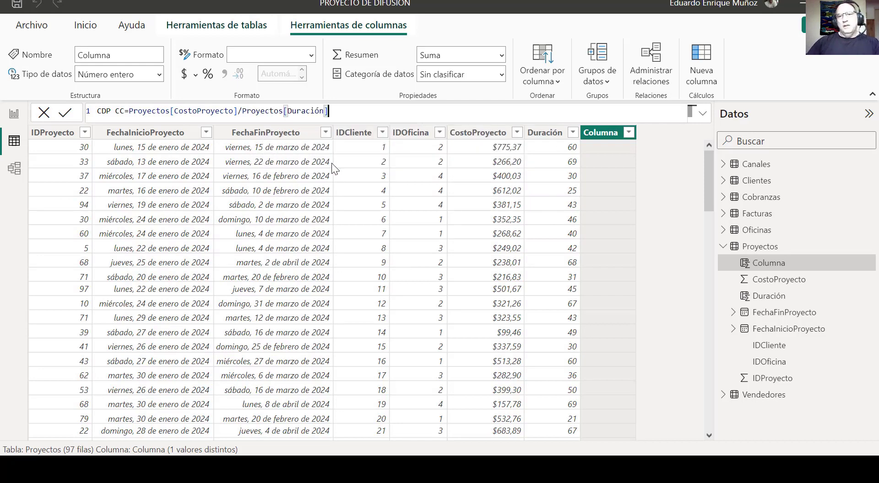
click(65, 114)
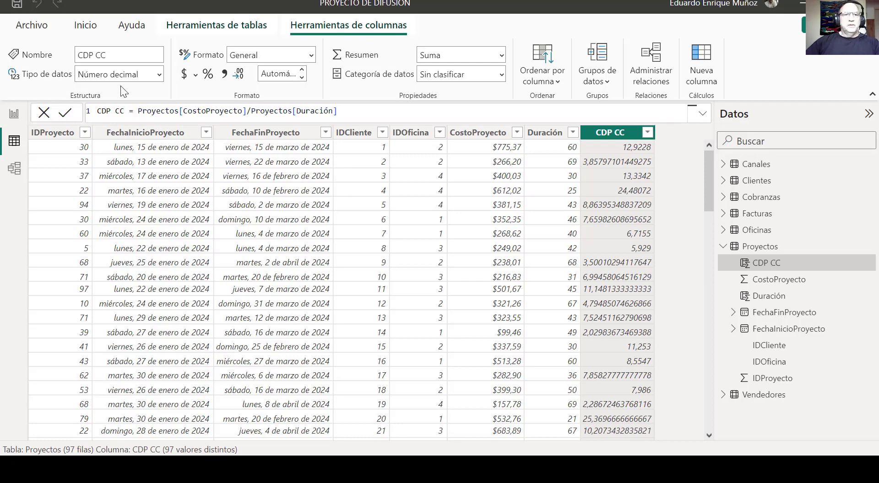
Format the CDP CC column as currency with 2 decimal places
click(183, 77)
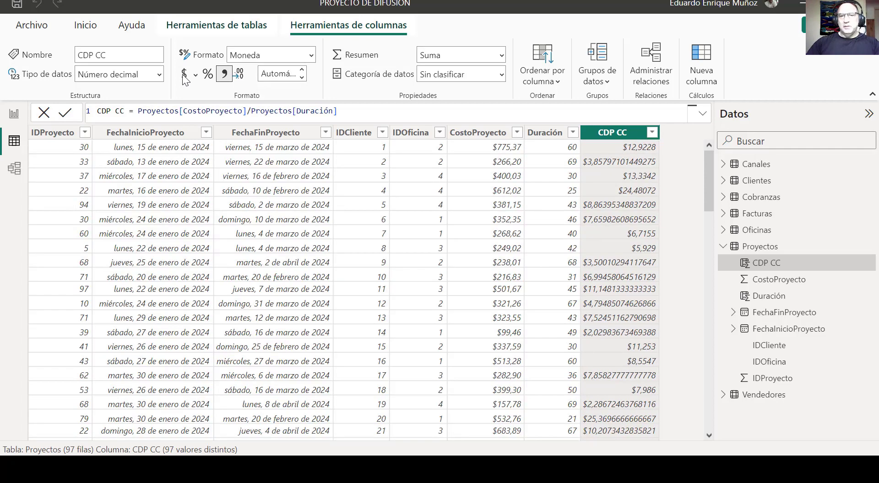
click(267, 74)
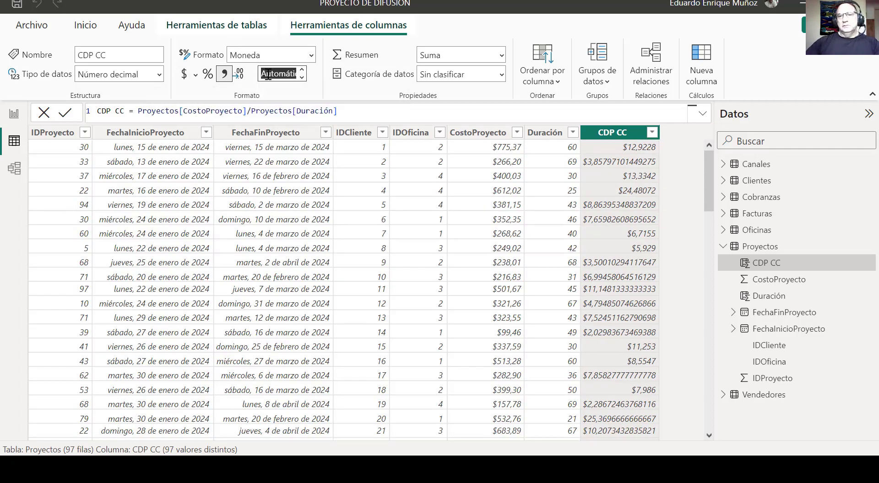
text(2)
key(Escape)
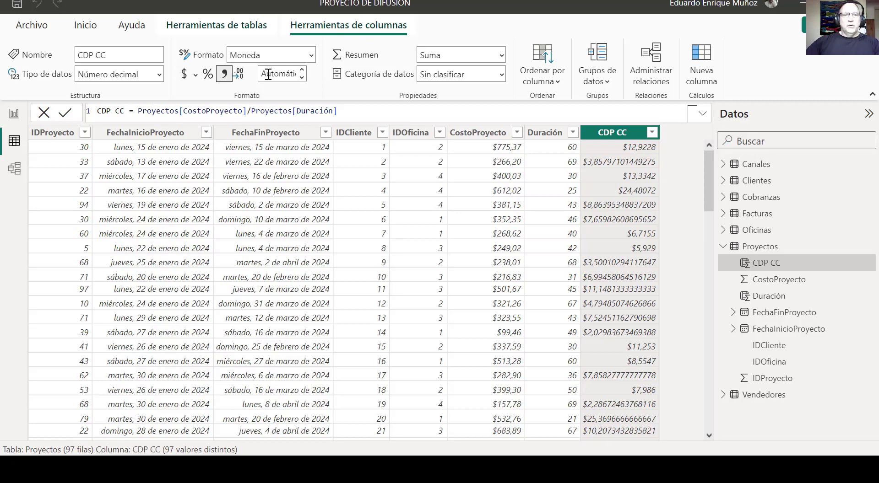
text(2)
key(Return)
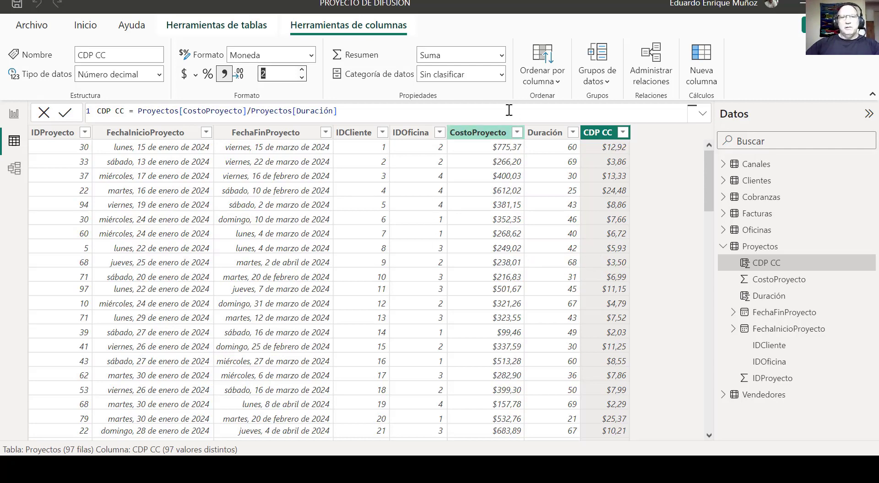
Add another calculated column to the Proyectos table and name it CDP1 CC in its formula
click(759, 247)
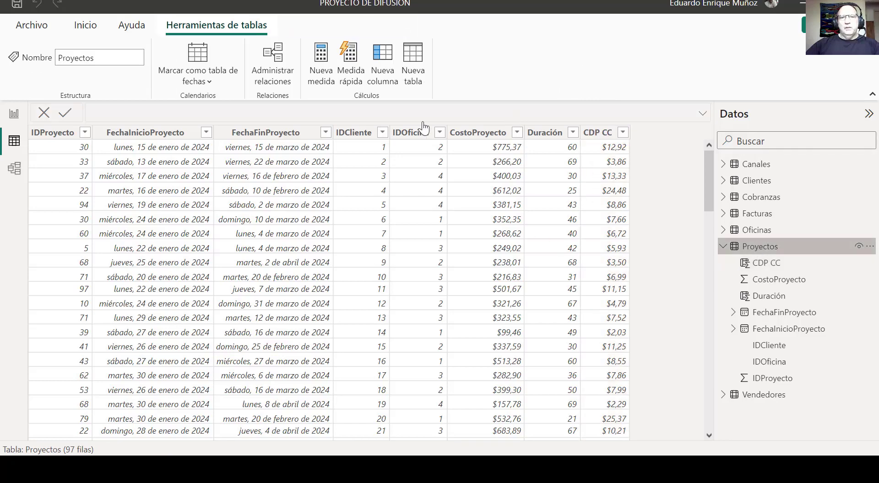
click(386, 67)
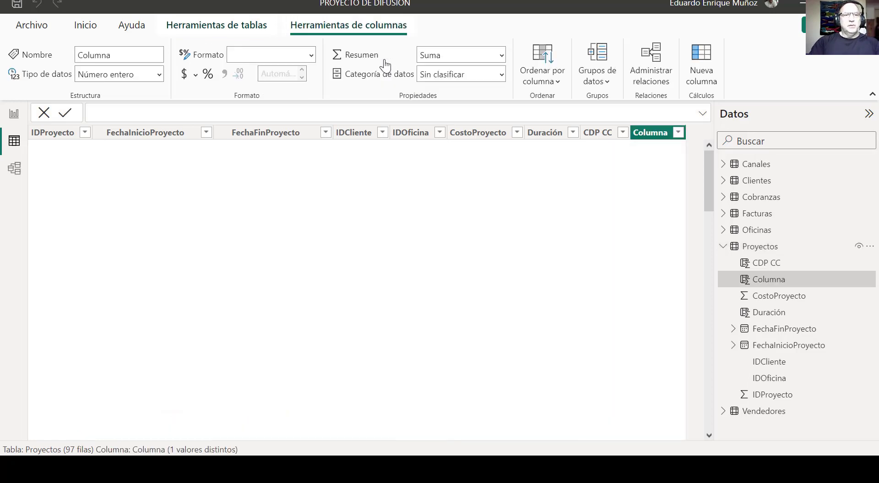
text(CDP)
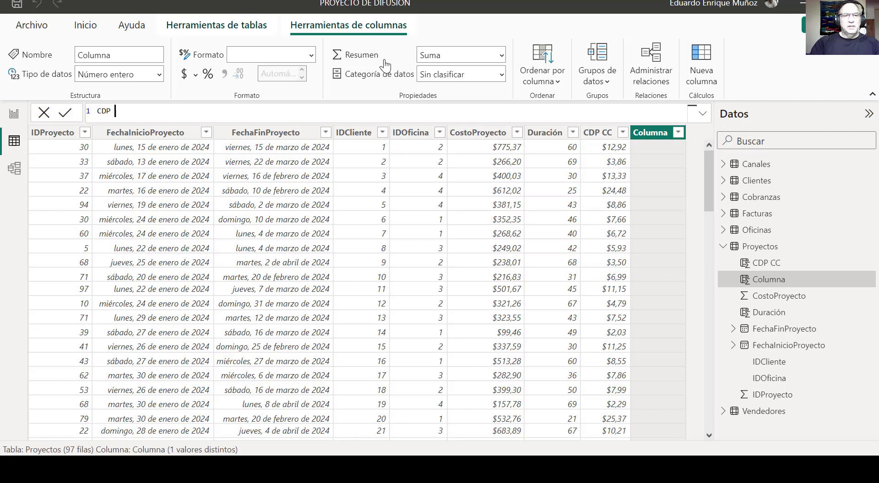
key(BackSpace)
text(1)
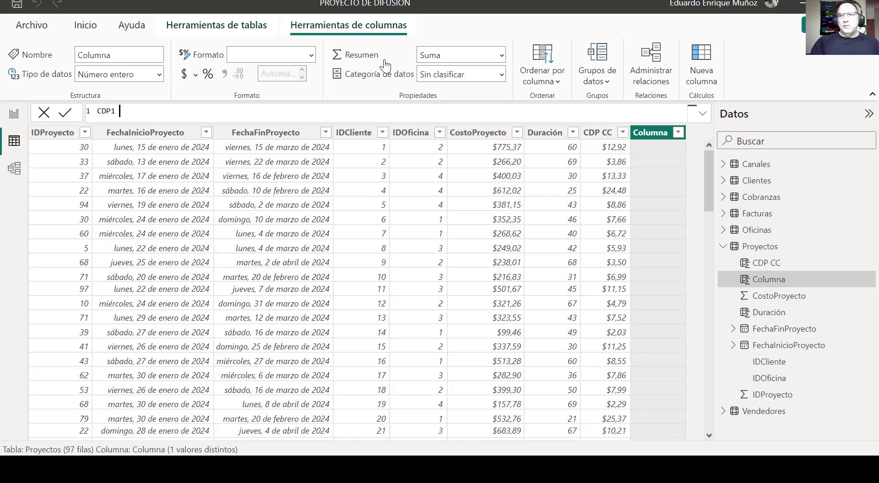
text( CC)
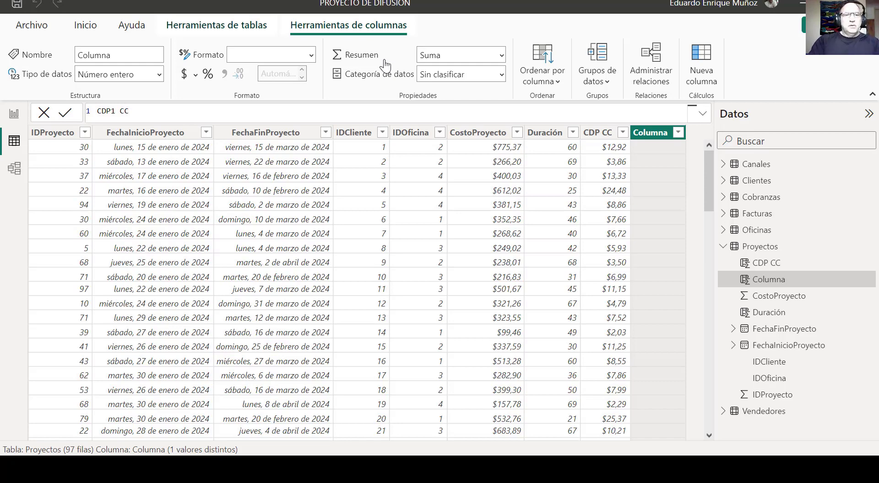
Define the CDP1 CC column as DIVIDE(Proyectos[CostoProyecto],Proyectos[Duración])
text(=D)
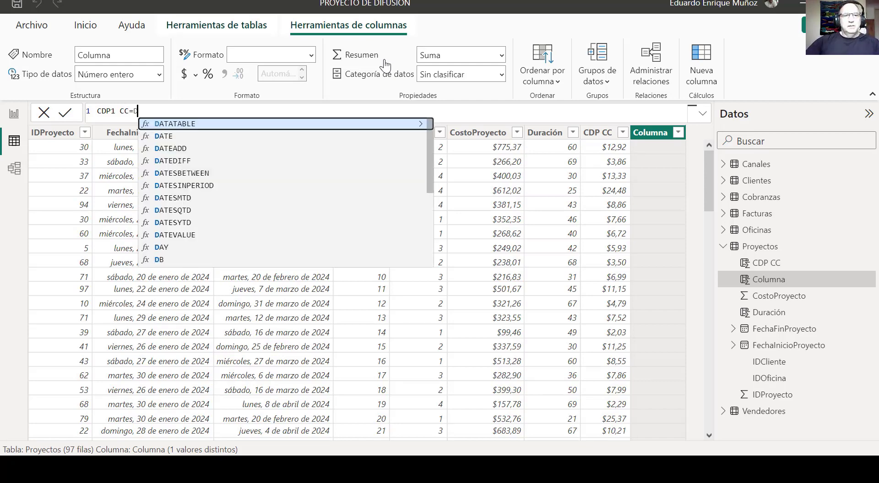
text(IVI)
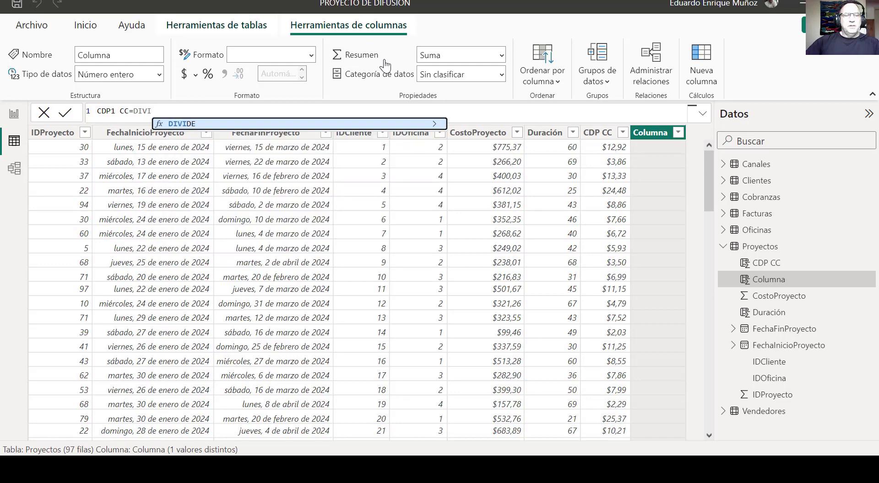
click(182, 127)
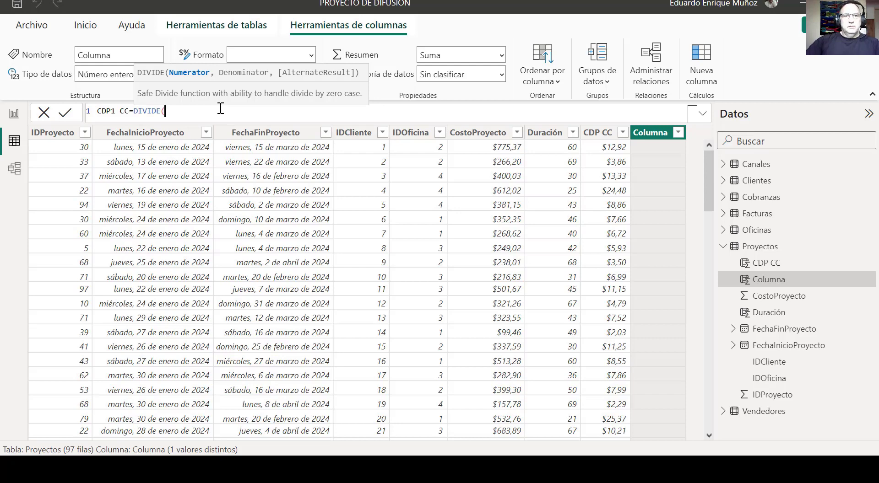
text(COS)
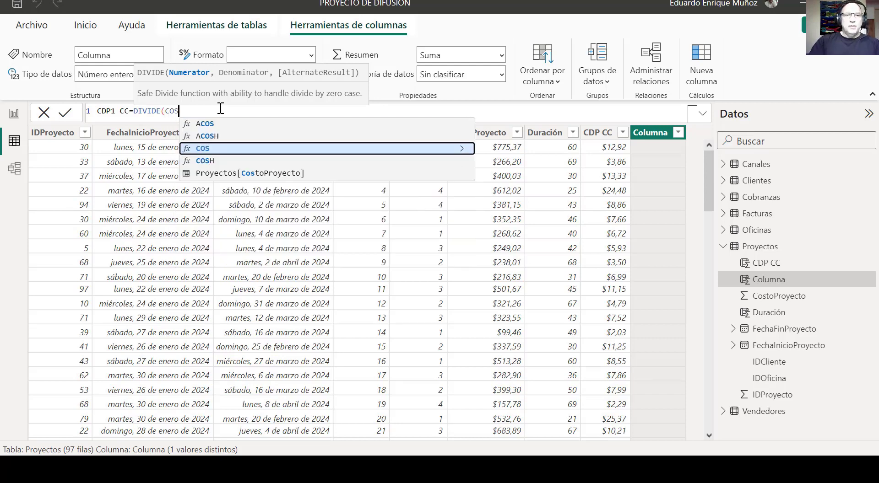
click(252, 173)
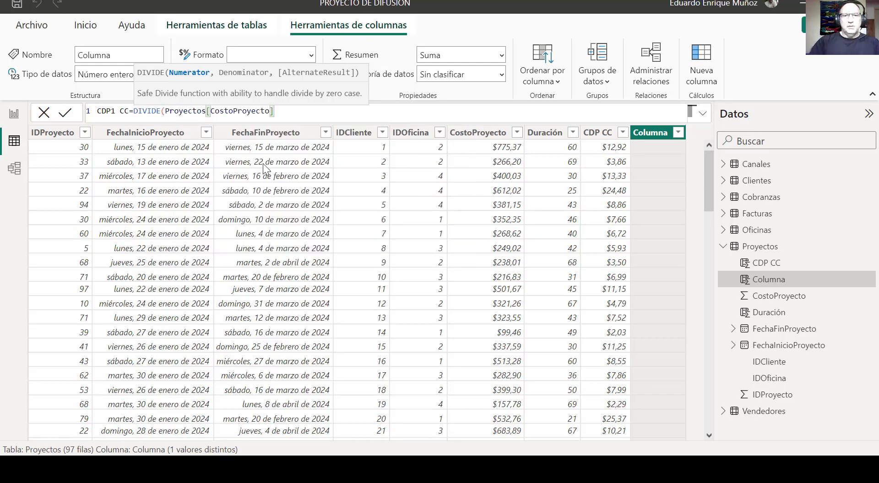
text(,DUR)
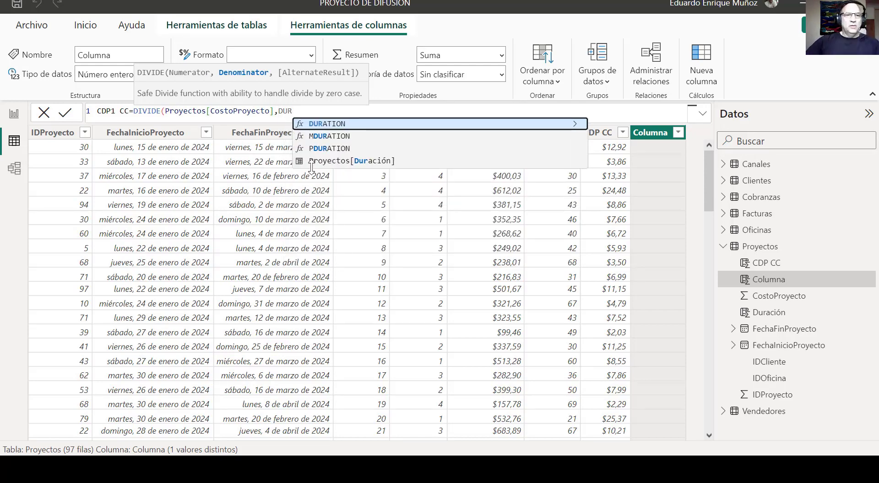
click(321, 161)
text())
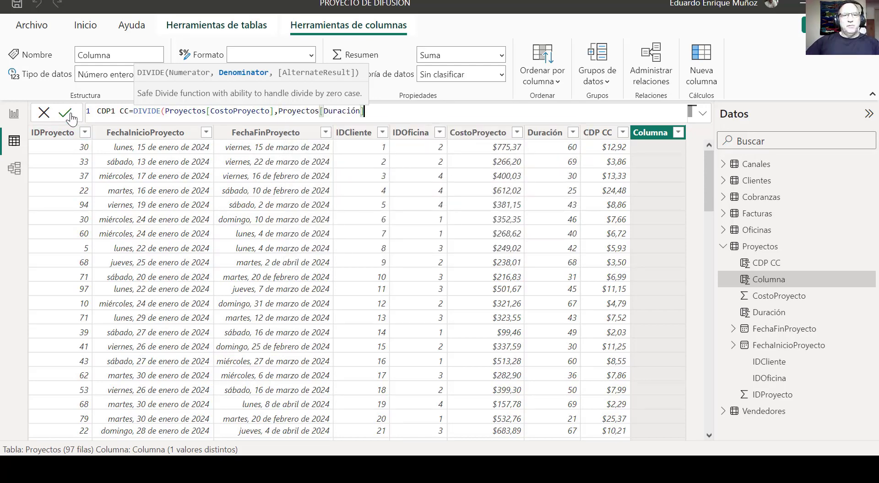
click(68, 114)
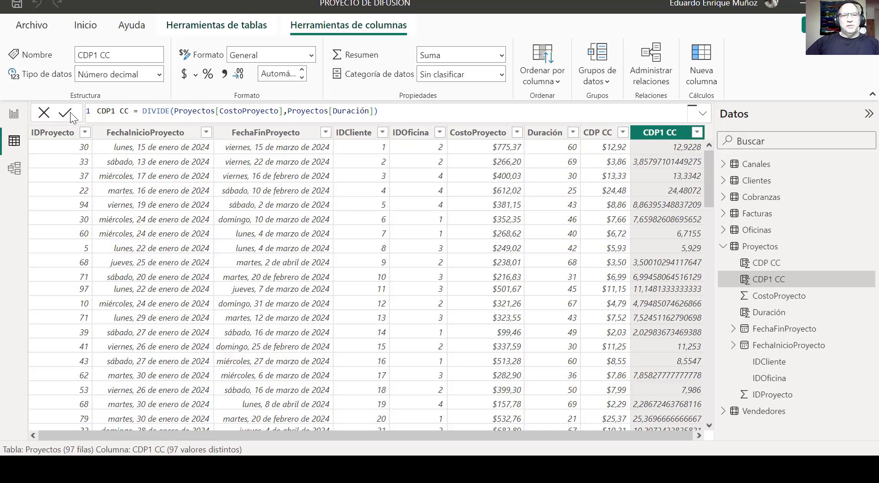
Format the CDP1 CC column as currency with 2 decimal places
click(183, 77)
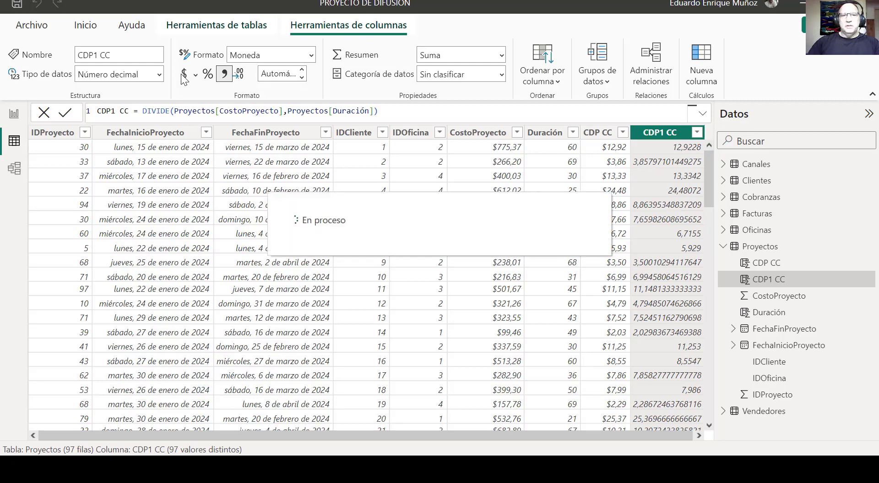
click(277, 74)
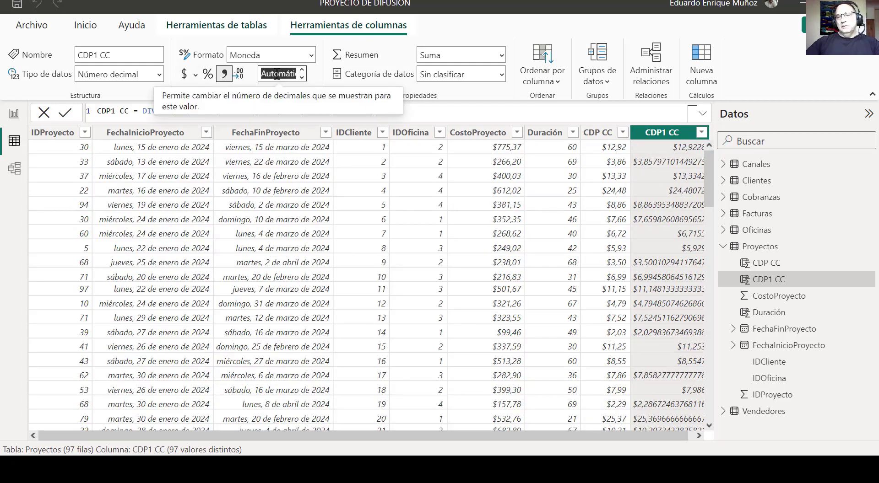
text(2)
key(Return)
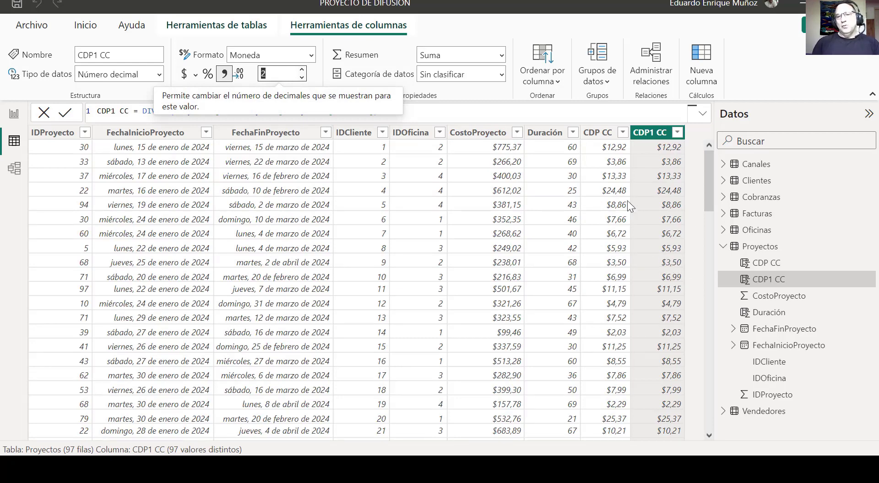
Check the Duración and CDP CC columns and copy the DIVIDE expression from the CDP1 CC formula
click(557, 194)
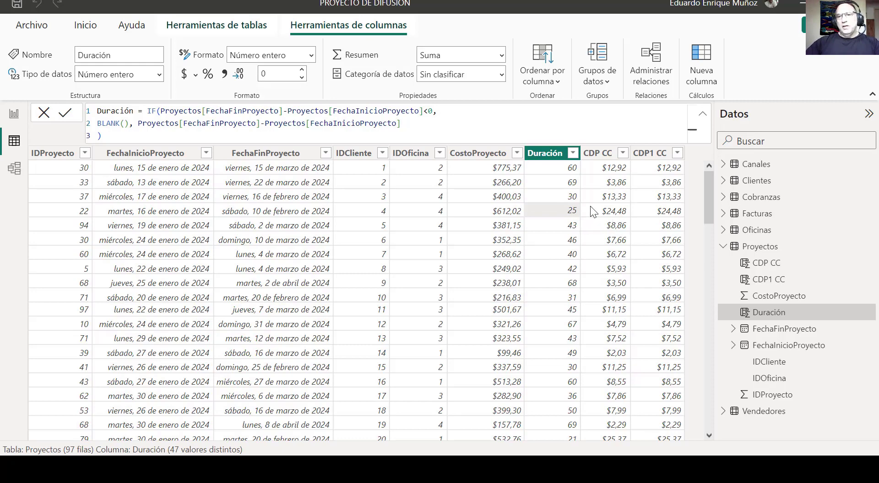
click(615, 191)
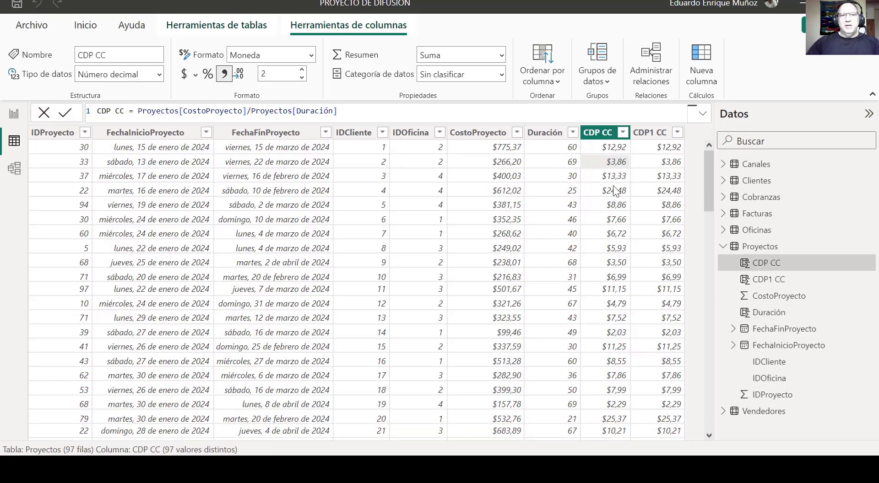
click(662, 177)
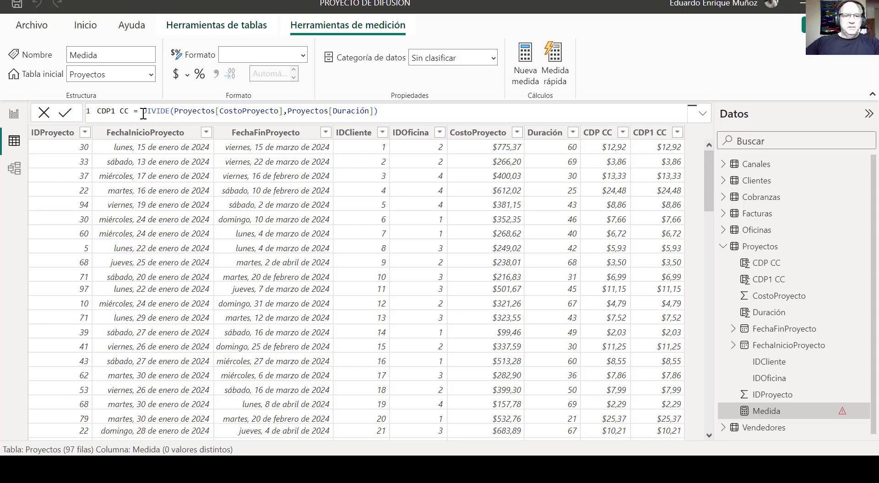
drag(144, 114, 406, 109)
key(ctrl+c)
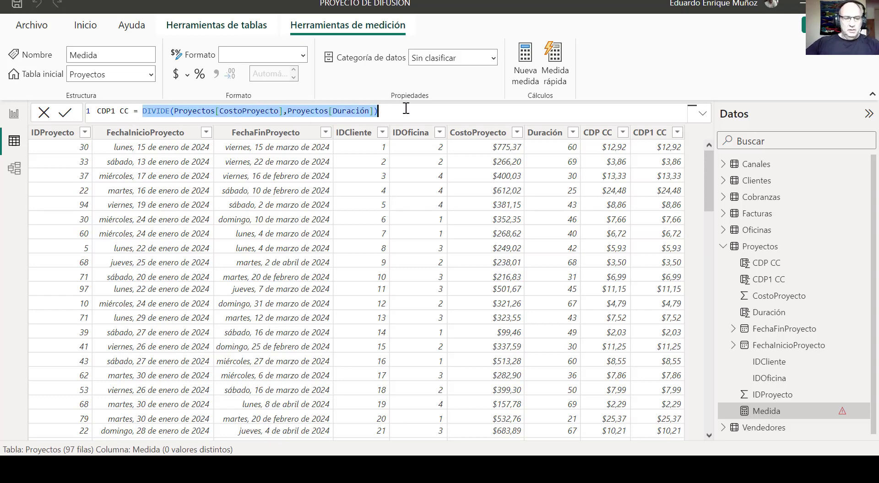
In the report view, create a measure in the Proyectos table: CDP MEDIDA = DIVIDE(Proyectos[CostoProyecto],Proyectos[Duración])
click(14, 115)
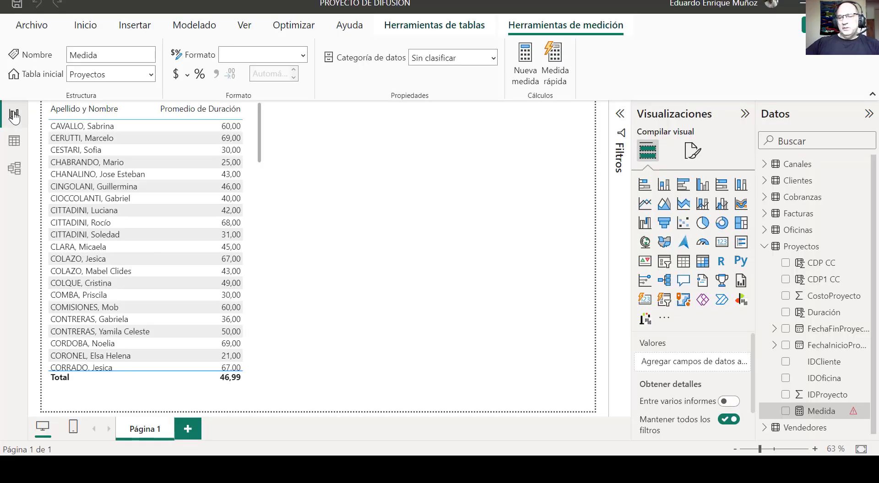
click(810, 251)
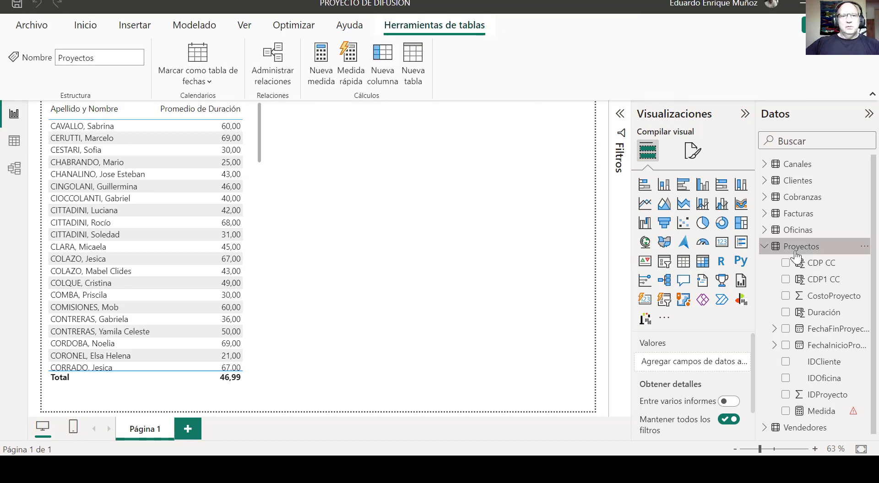
click(313, 79)
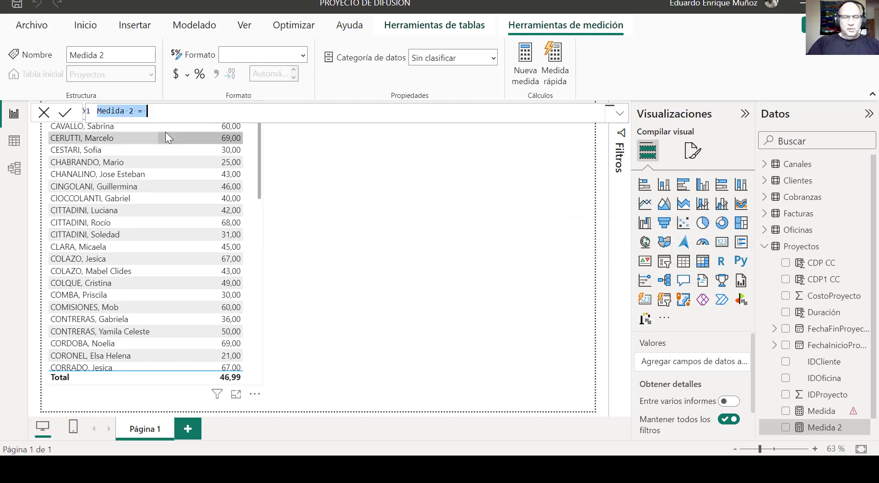
text(CDP MEDID)
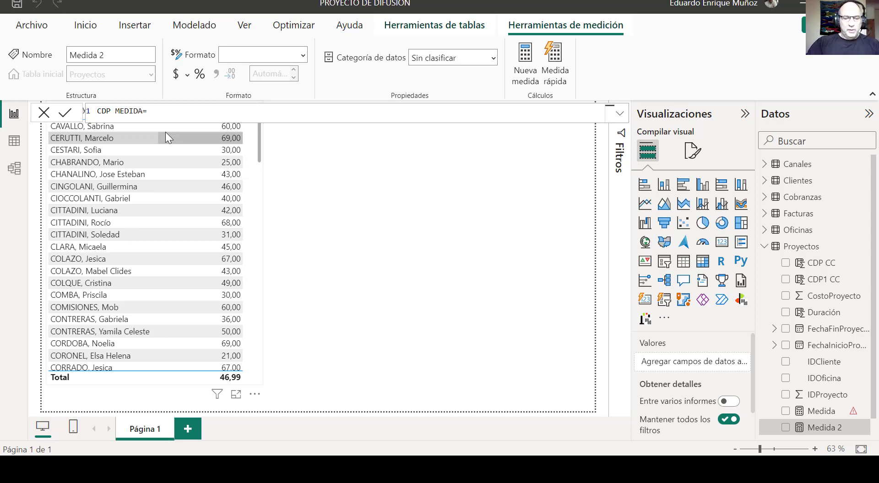
text(A=)
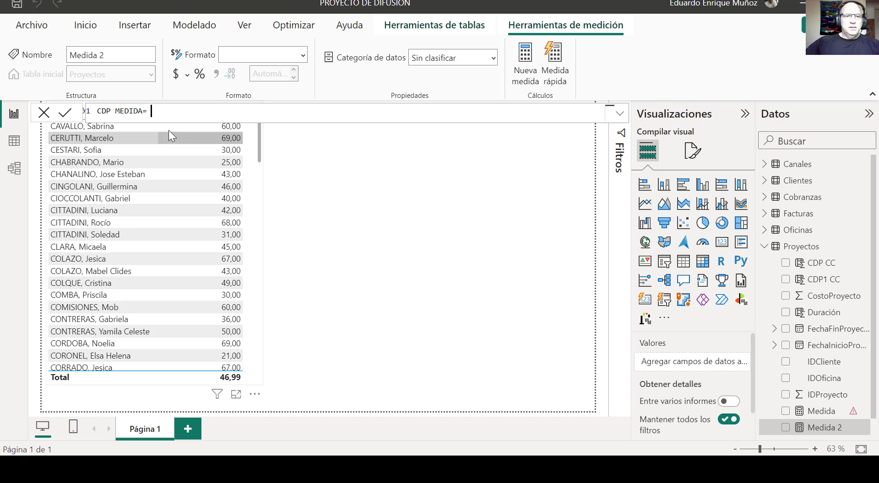
key(ctrl+v)
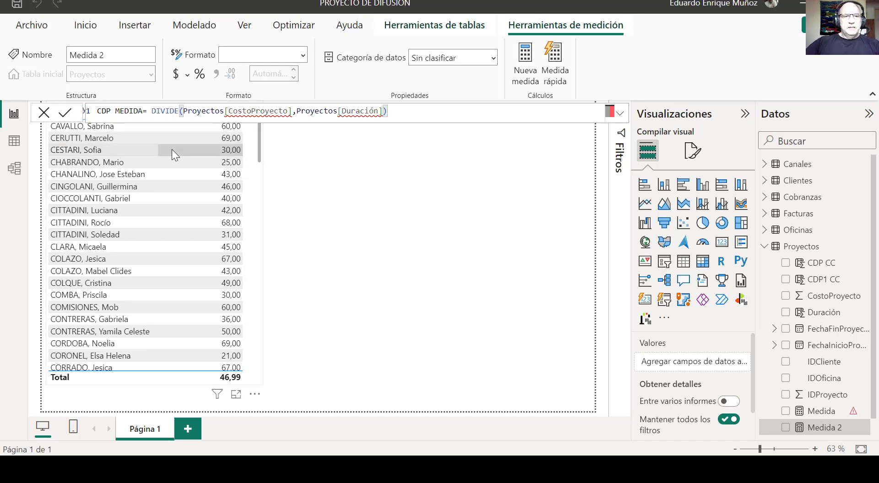
click(66, 113)
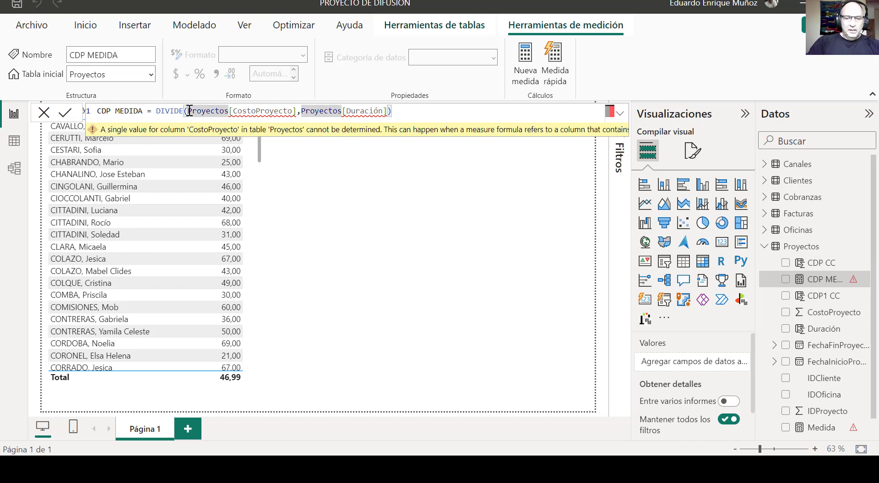
Wrap both arguments in SUM so the formula reads CDP MEDIDA = DIVIDE(SUM(Proyectos[CostoProyecto]),SUM(Proyectos[Duración]))
text(SUM)
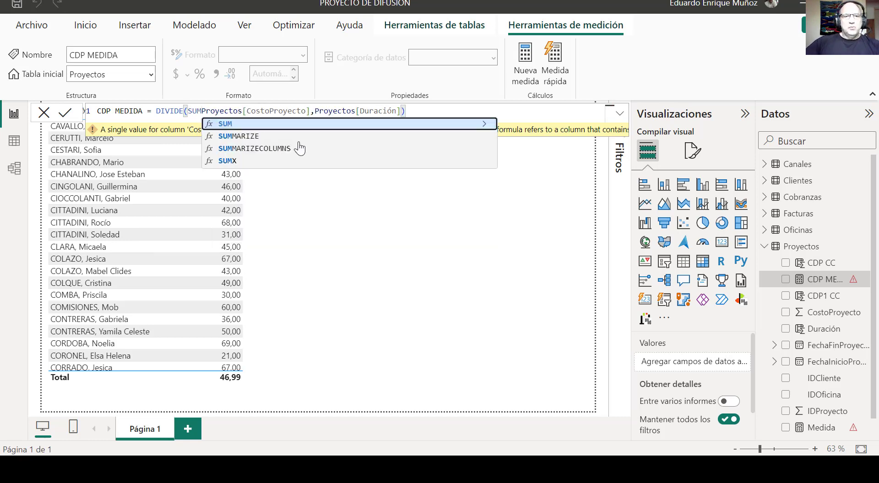
text(()
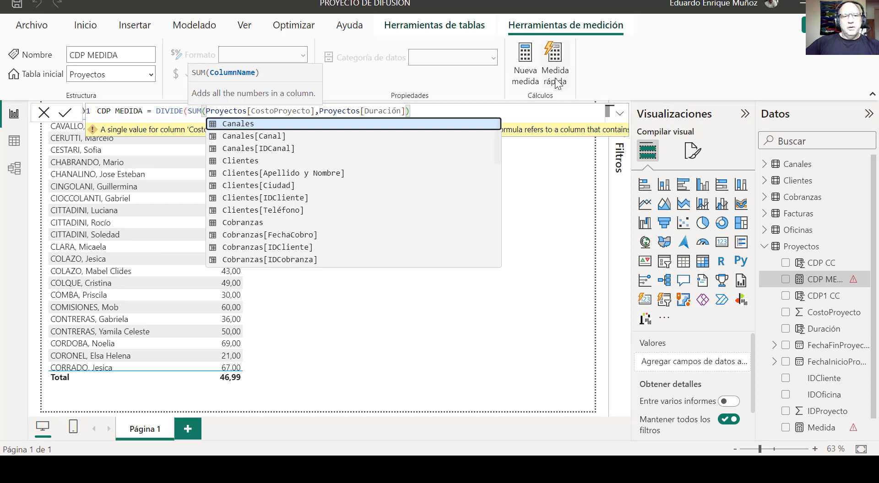
click(316, 112)
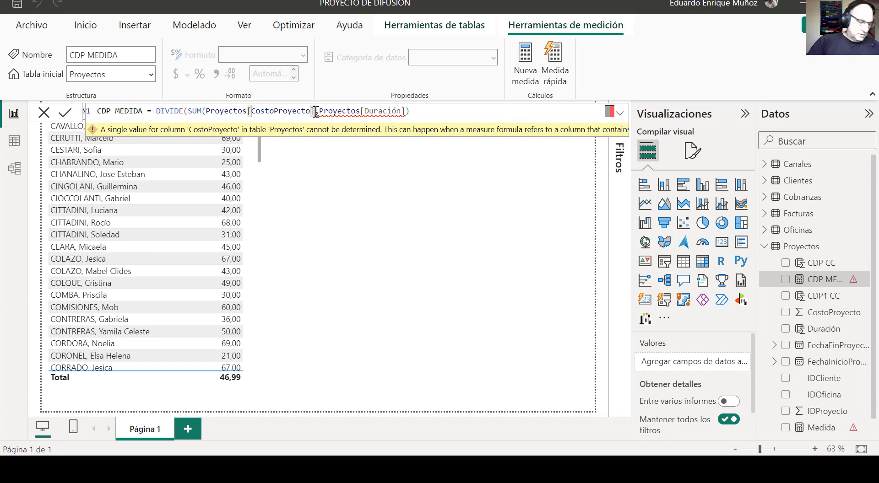
text(),)
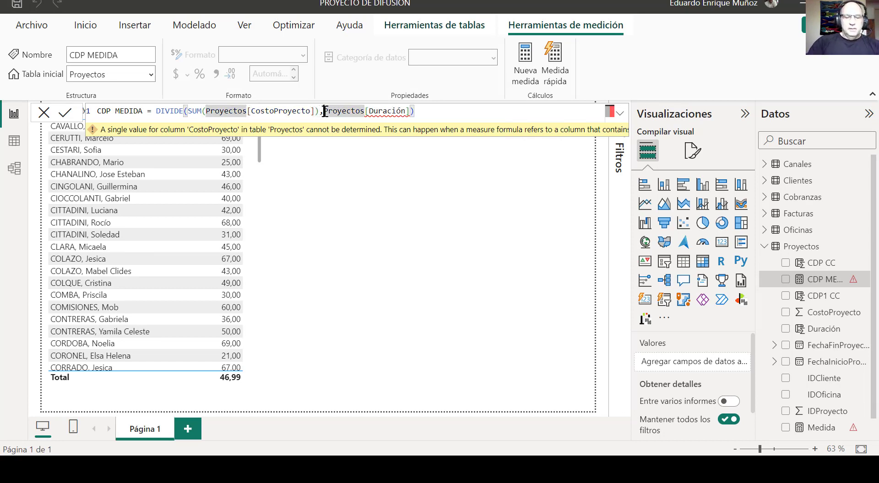
text(SU)
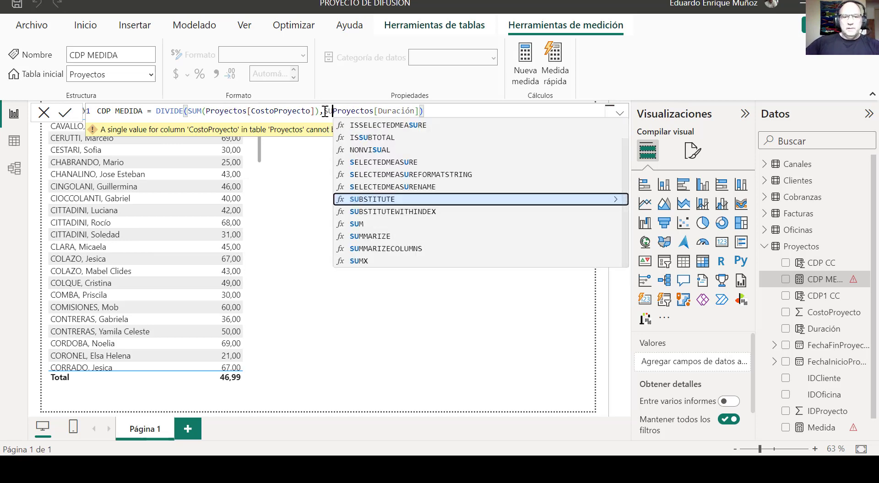
click(360, 225)
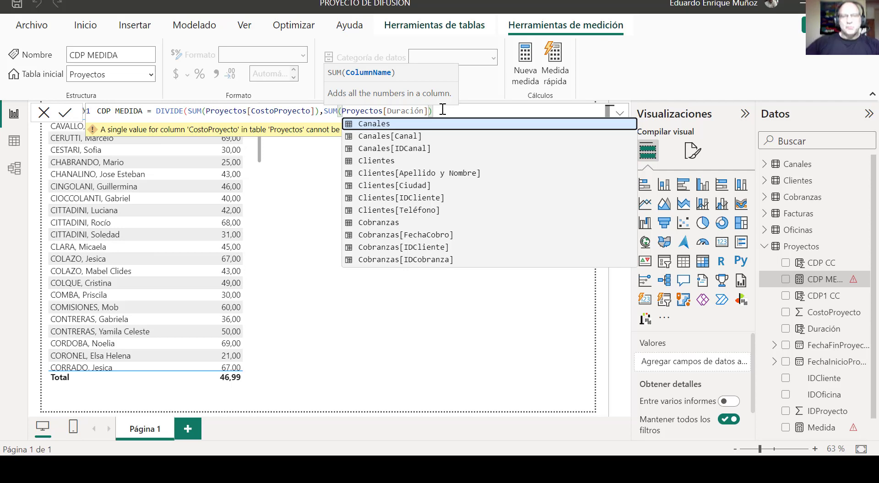
click(67, 114)
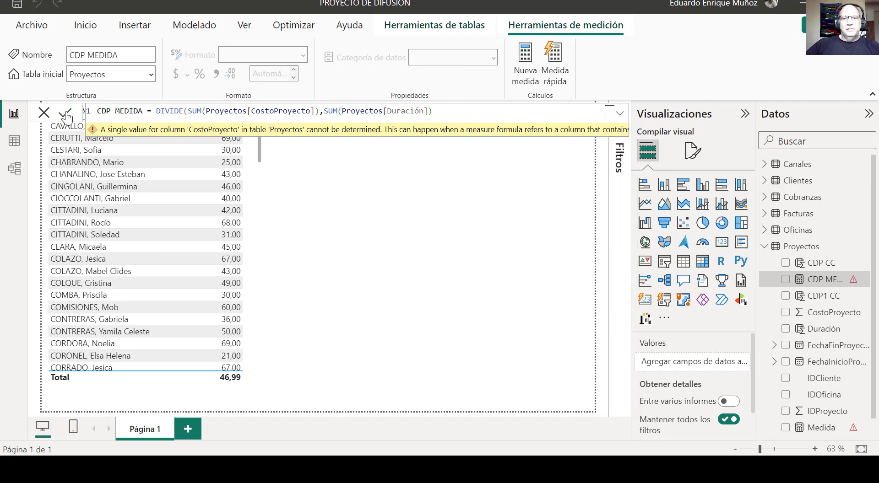
text())
key(Return)
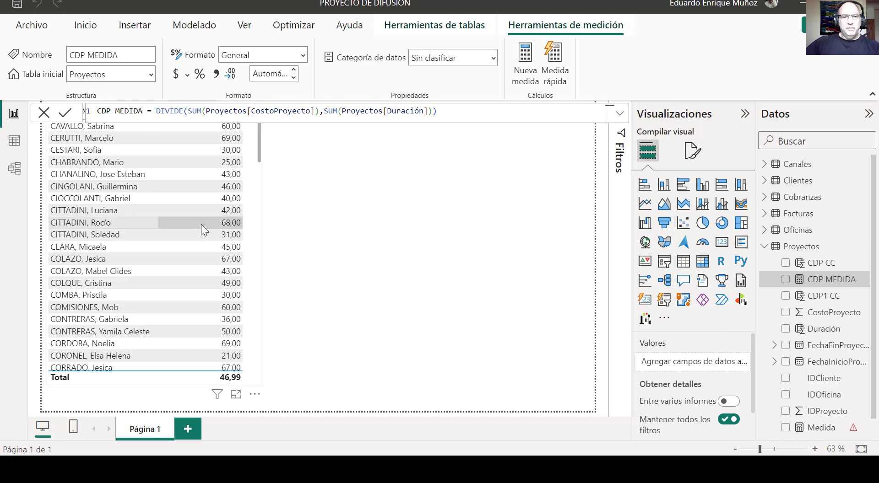
Enlarge the table visual and add the CDP1 CC column to it, summarized as Promedio
click(182, 248)
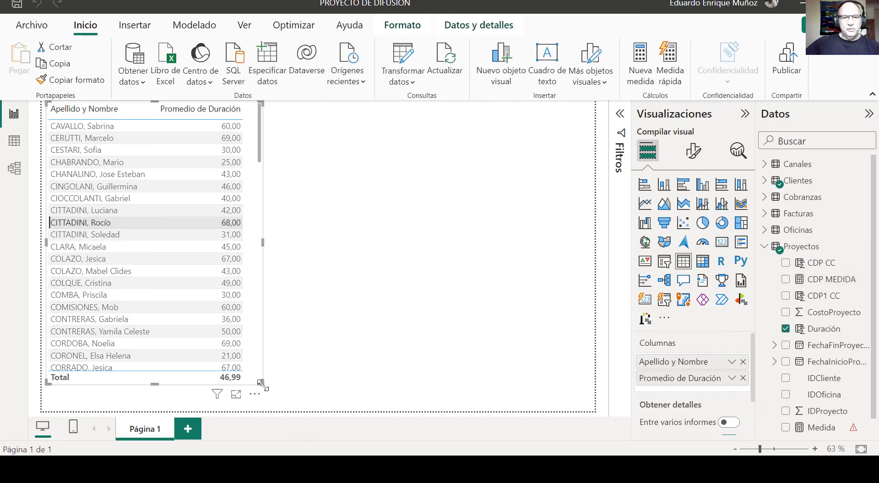
drag(263, 383, 436, 412)
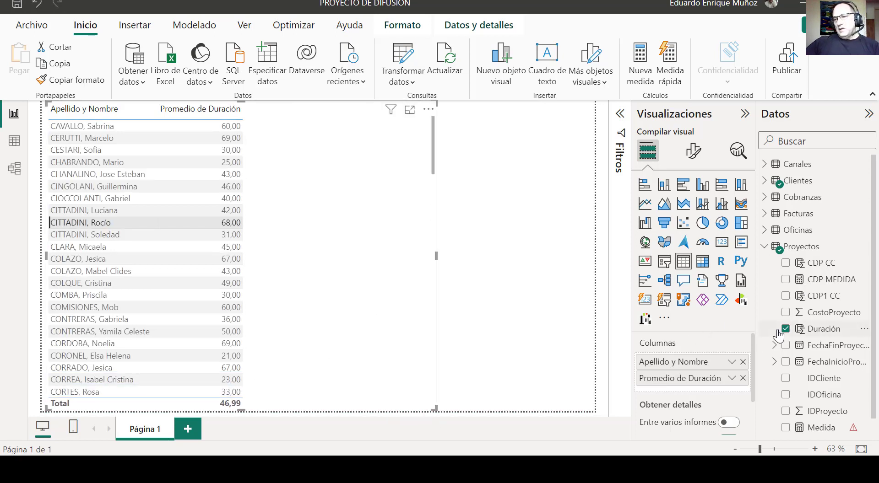
click(786, 299)
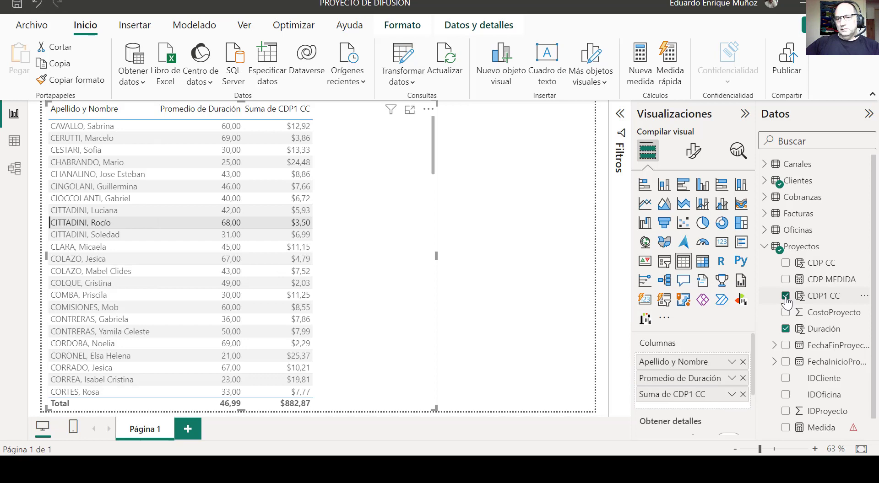
click(731, 394)
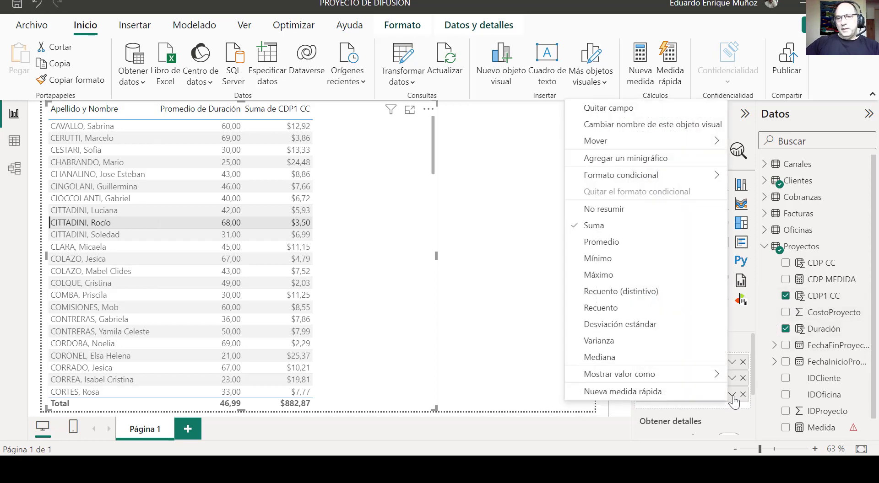
click(601, 242)
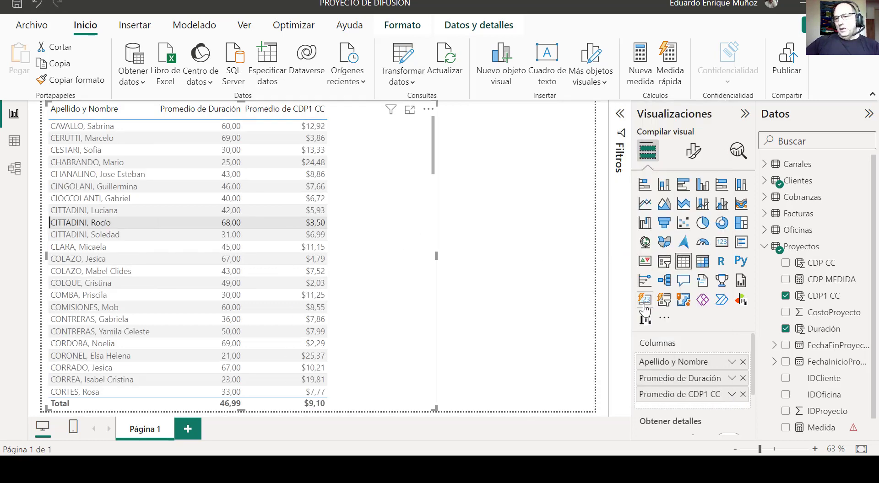
Add the CDP MEDIDA measure to the table visual and compare its rows and total with Promedio de CDP1 CC
click(786, 280)
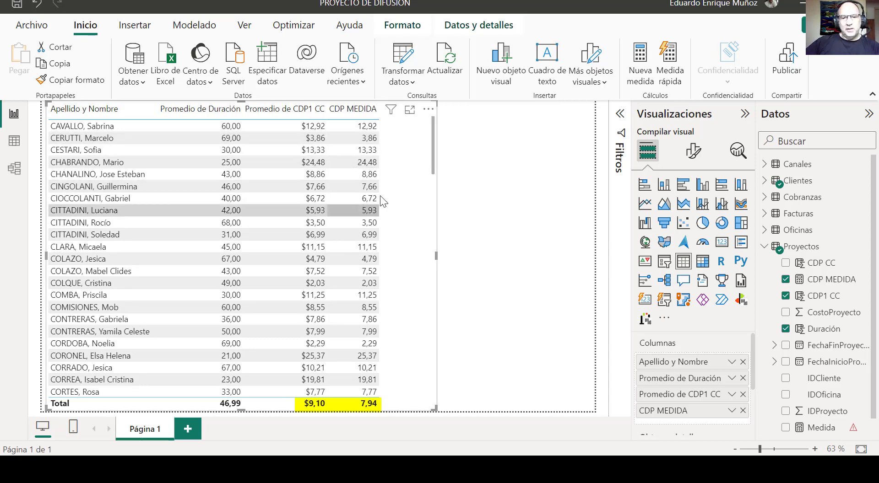
scroll(371, 220, down, 3)
scroll(377, 270, down, 2)
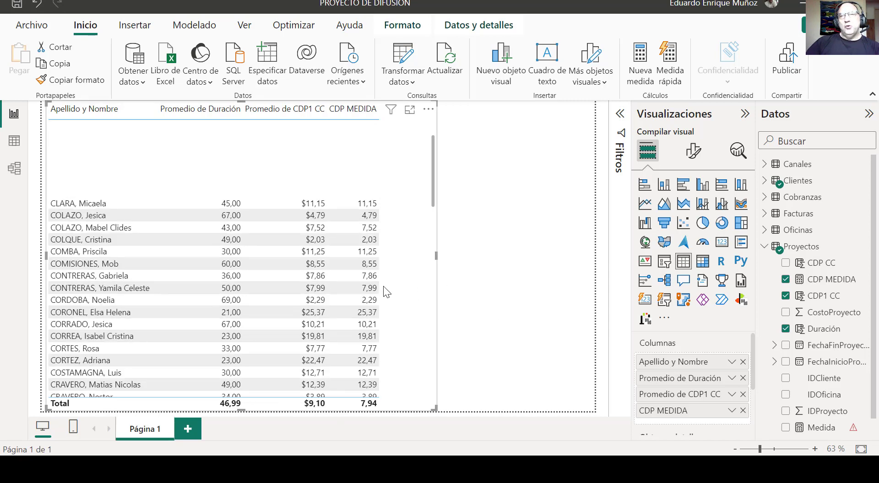
scroll(384, 290, up, 3)
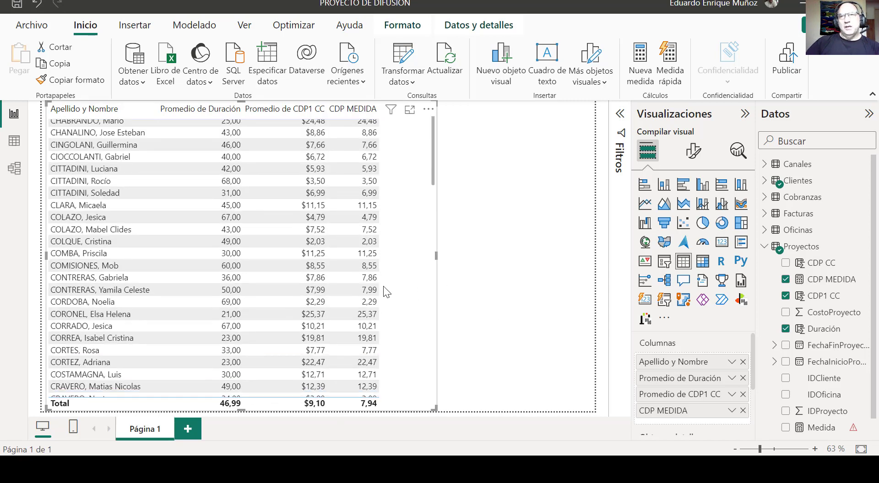